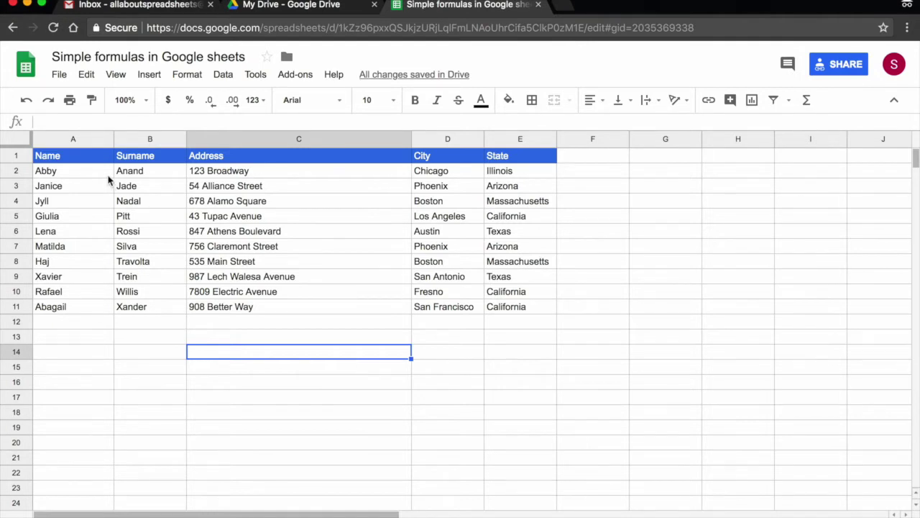
click(66, 164)
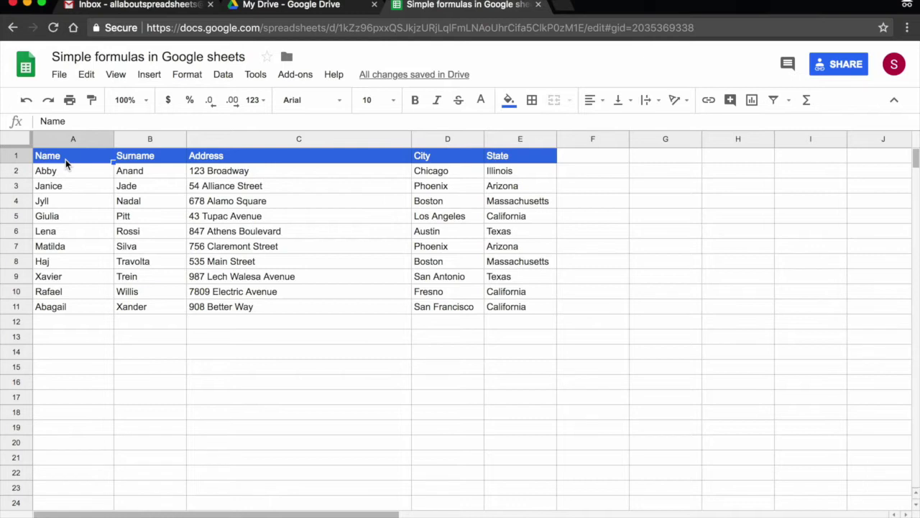
drag(65, 159, 485, 284)
click(154, 219)
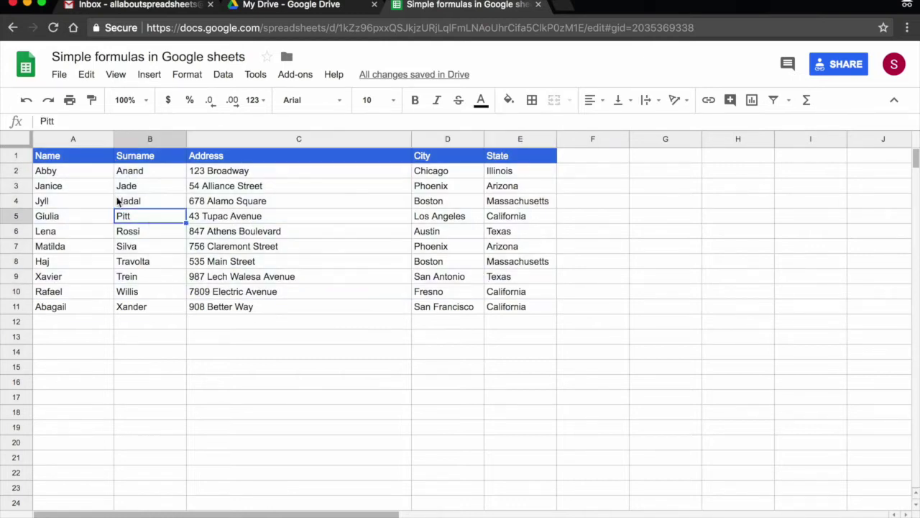
click(68, 137)
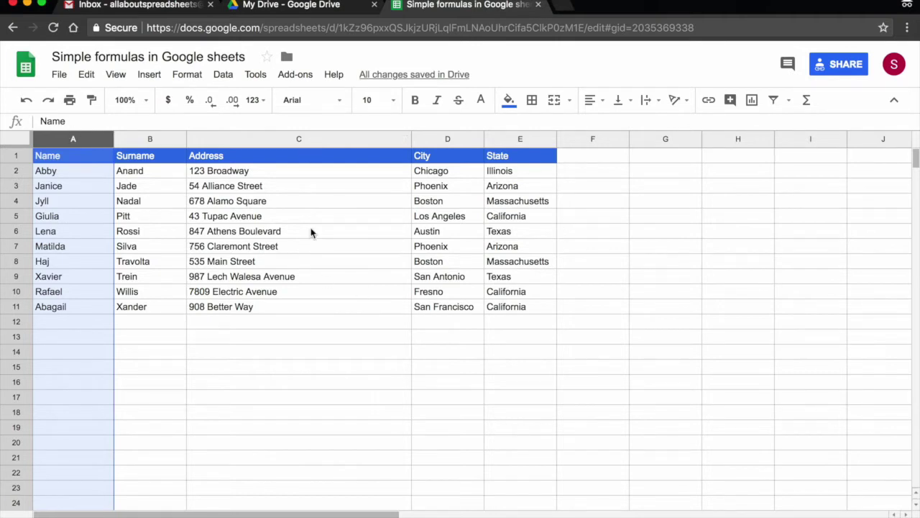
Step: Try sorting the sheet by column A from A to Z with A1:E11 selected, and undo the sort
click(87, 159)
mouse_move(80, 157)
mouse_down()
mouse_move(192, 162)
mouse_move(515, 267)
mouse_move(524, 309)
mouse_up()
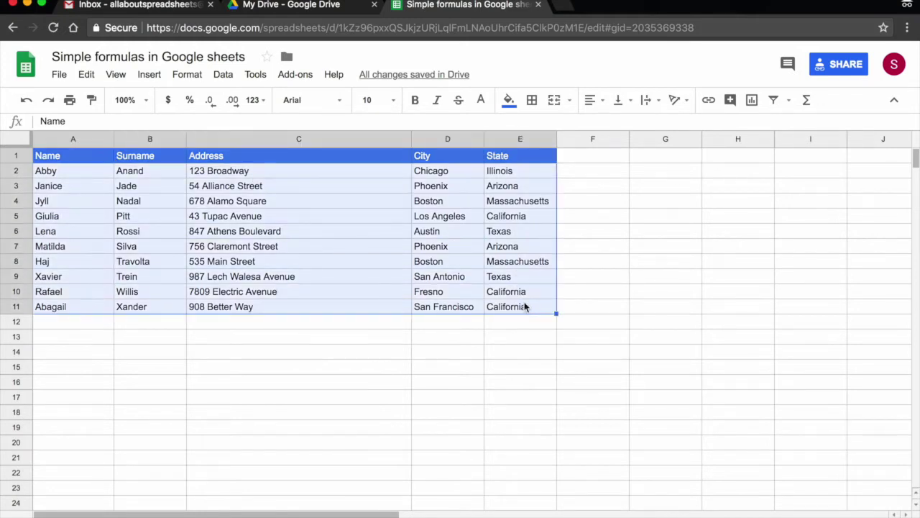
click(224, 75)
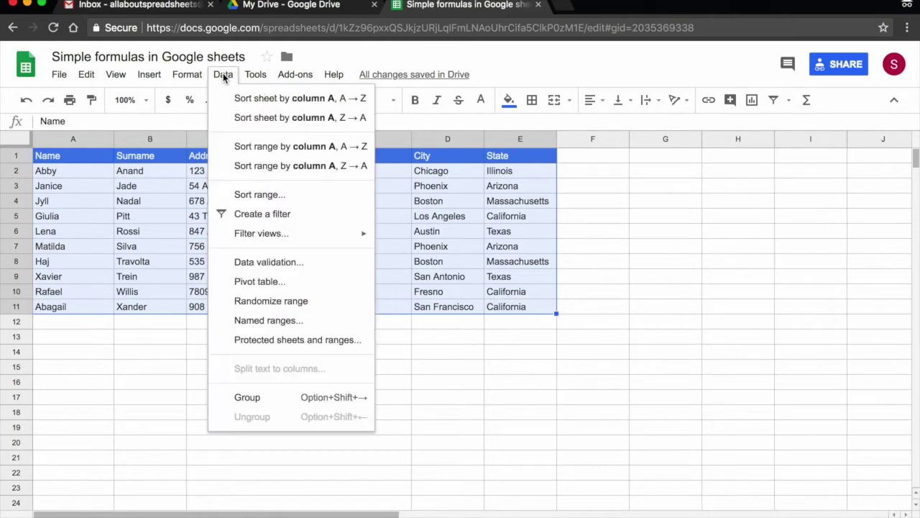
click(312, 101)
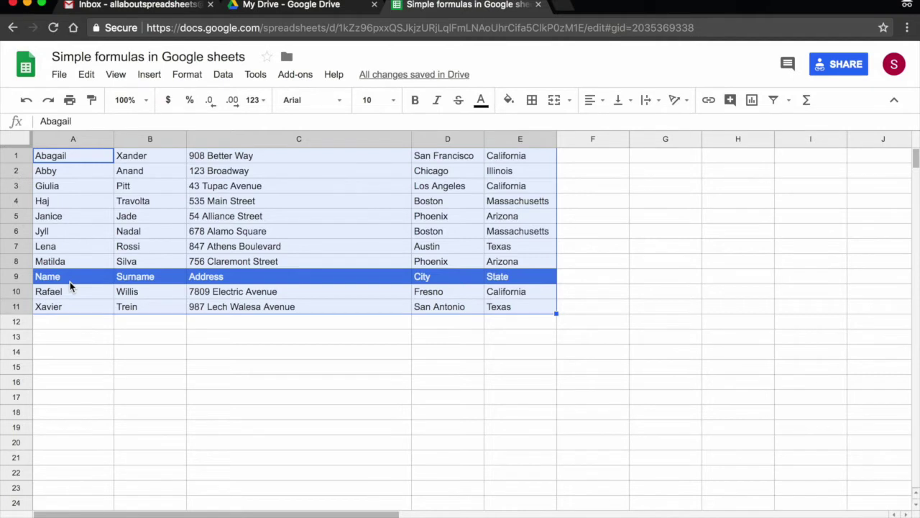
click(25, 105)
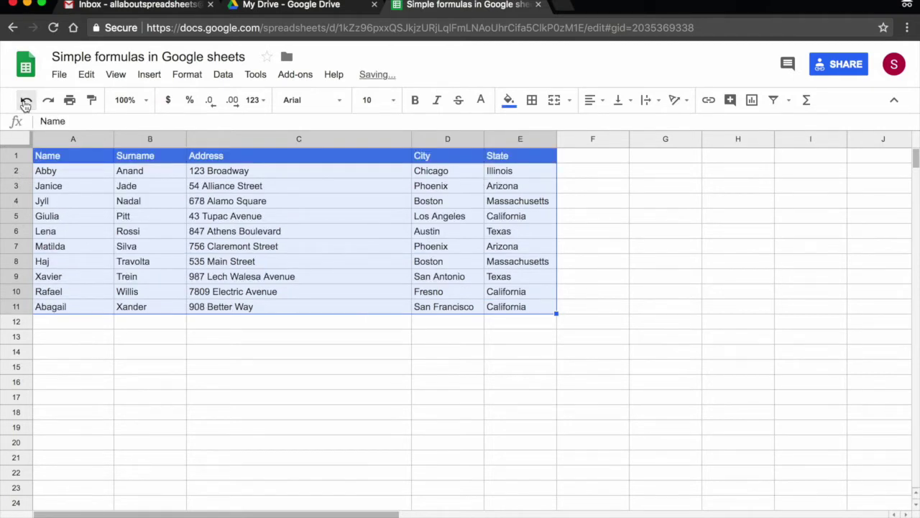
Step: Sort the range A1:E11 by Surname from A to Z, treating the first row as a header row
click(223, 75)
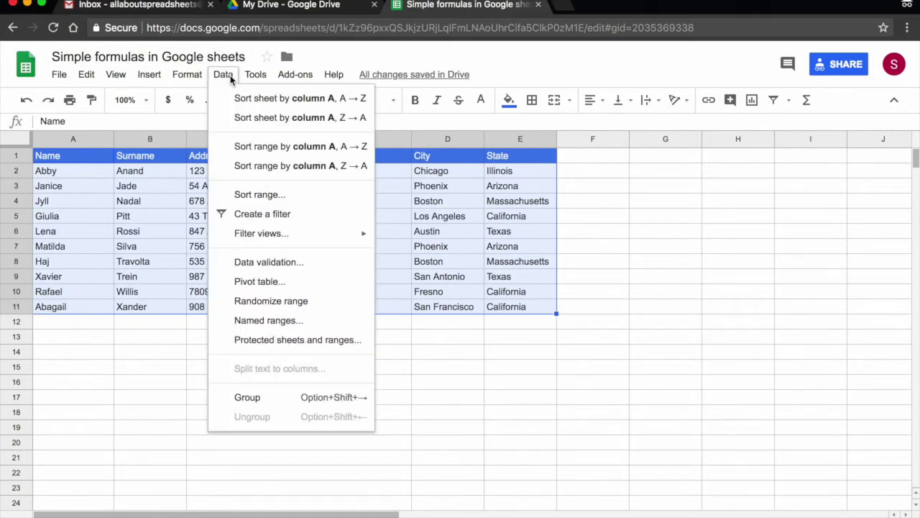
click(259, 195)
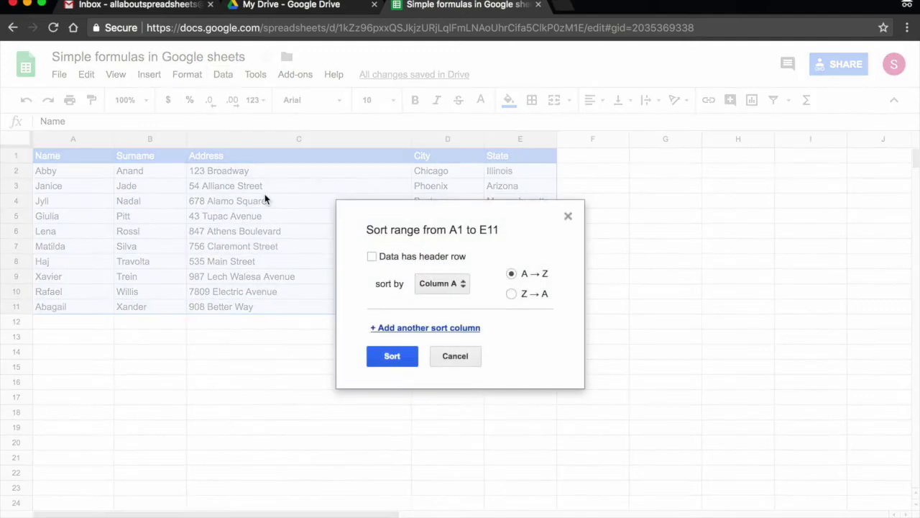
click(372, 258)
click(456, 284)
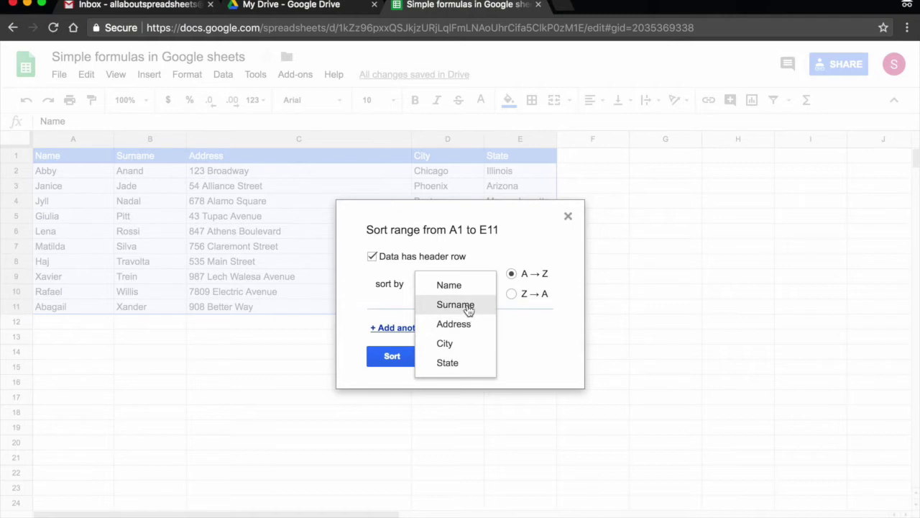
click(468, 309)
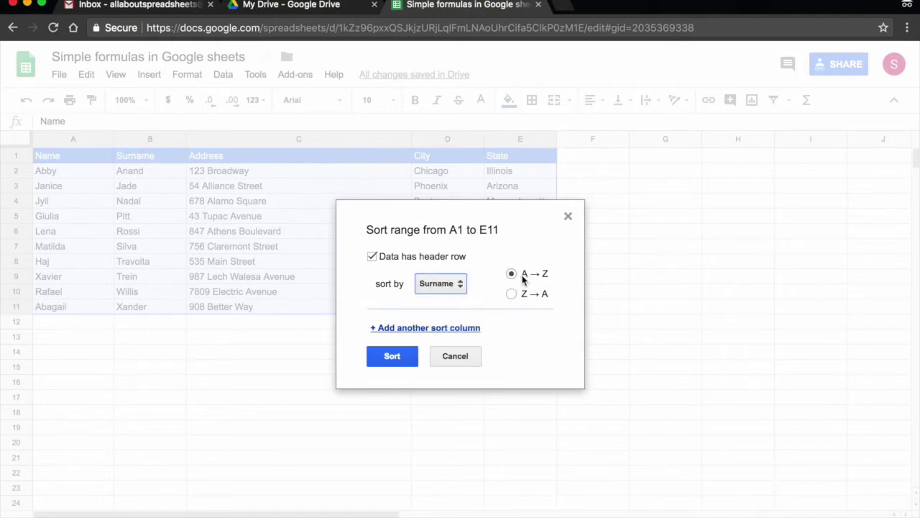
click(393, 355)
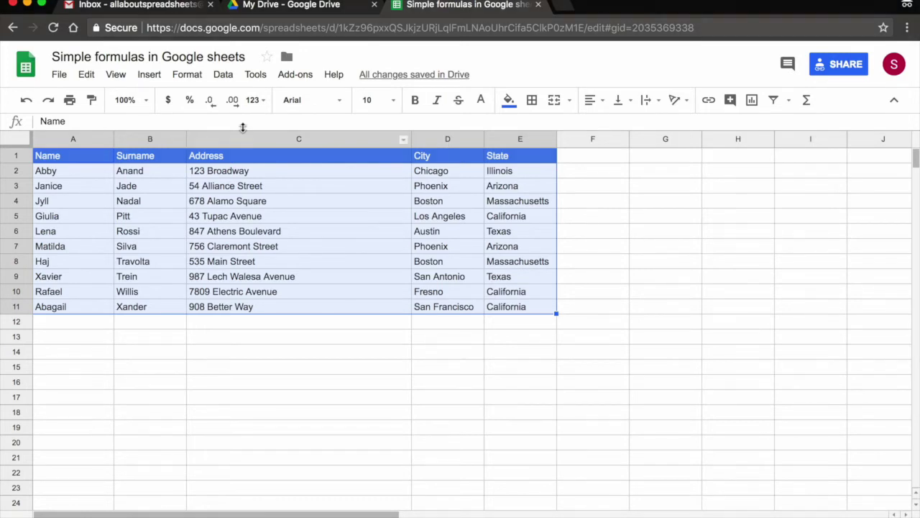
Step: Create a filter on A1:E11 to view the Name and Surname filter options, and remove it again
click(223, 75)
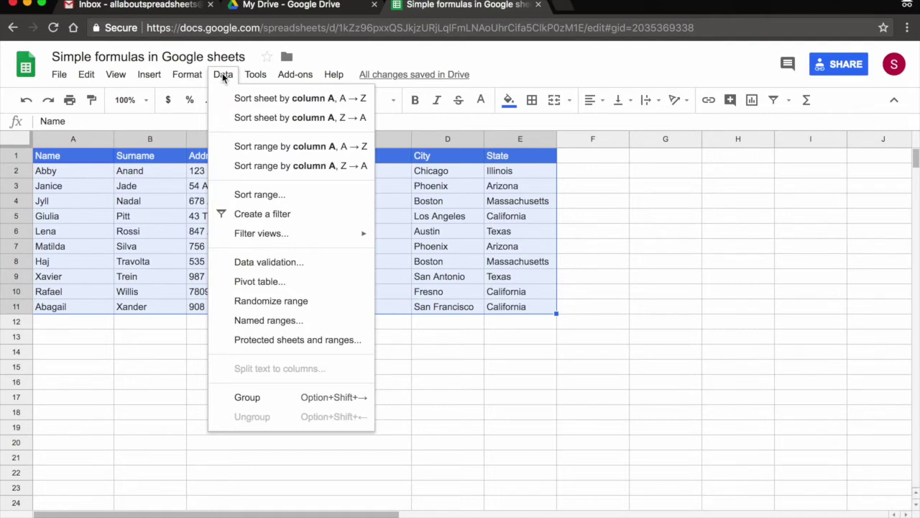
click(263, 214)
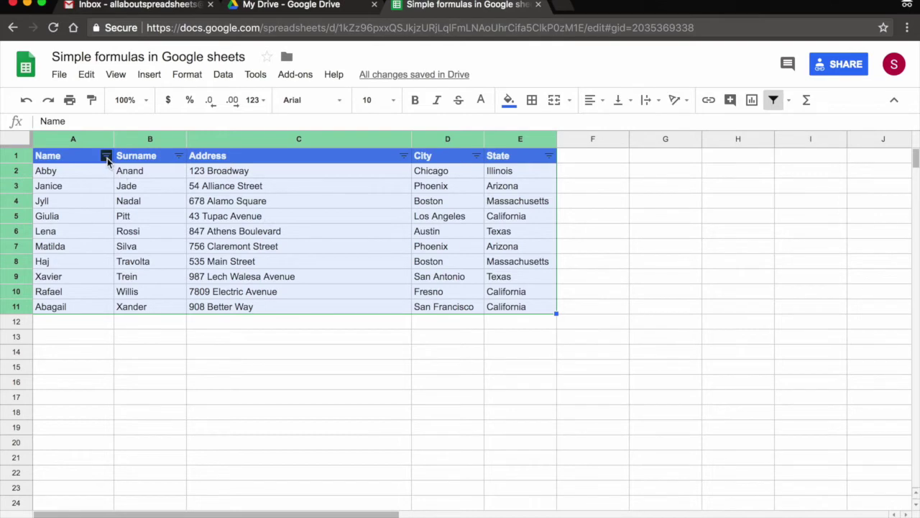
click(106, 157)
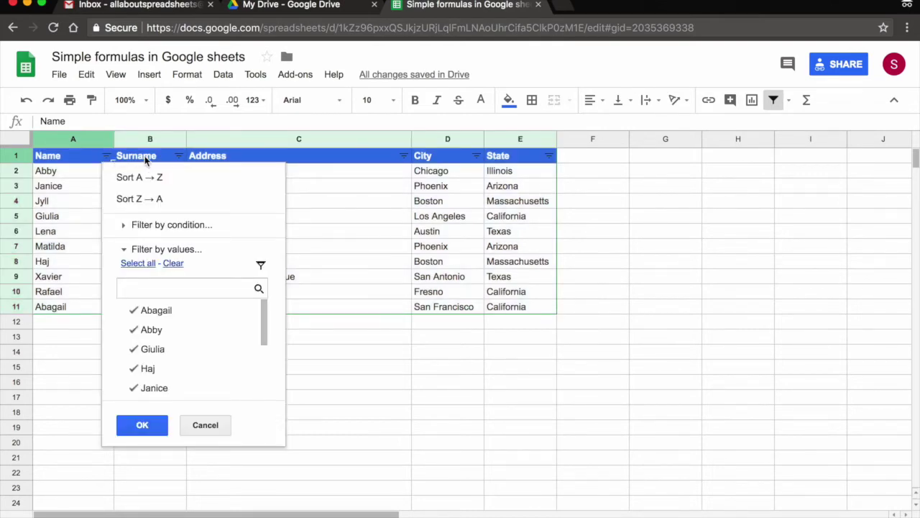
click(178, 156)
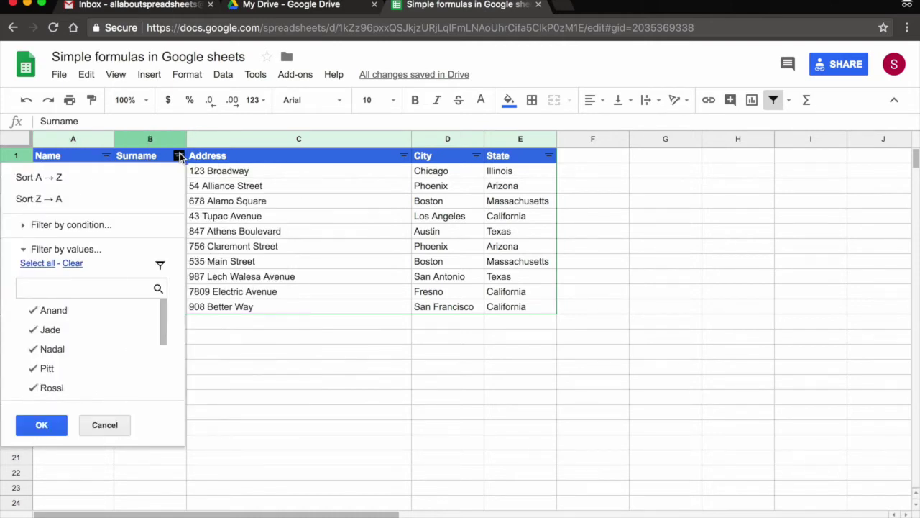
click(251, 279)
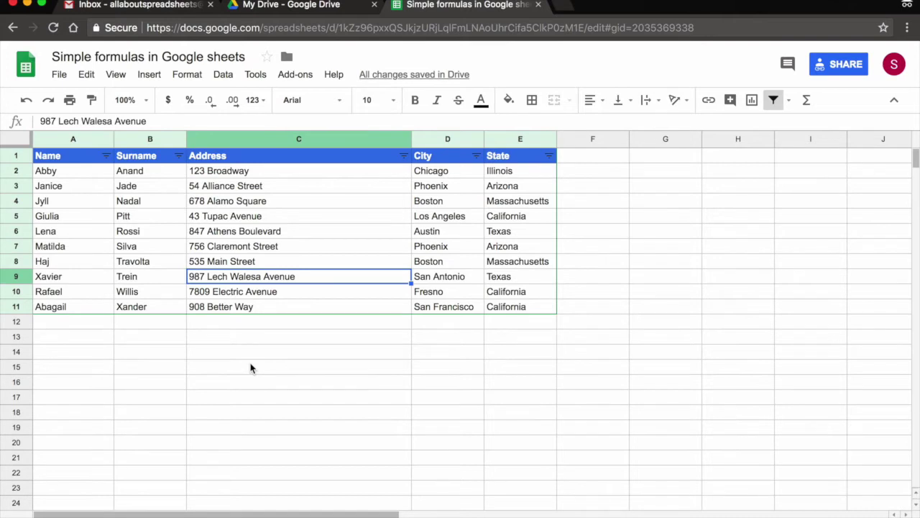
key(ctrl+alt+shift+f)
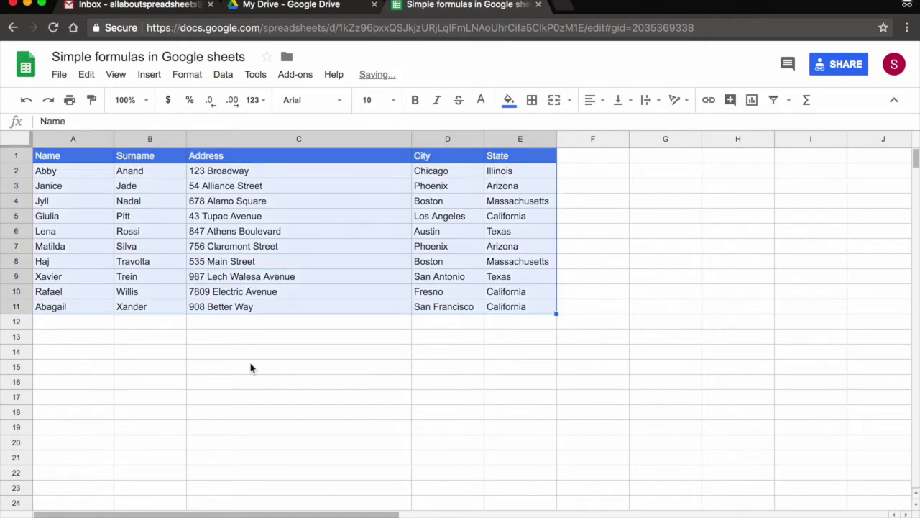
Step: Select the whole table A1:E11 including its header row and turn on a filter for it
click(321, 338)
drag(83, 156, 510, 311)
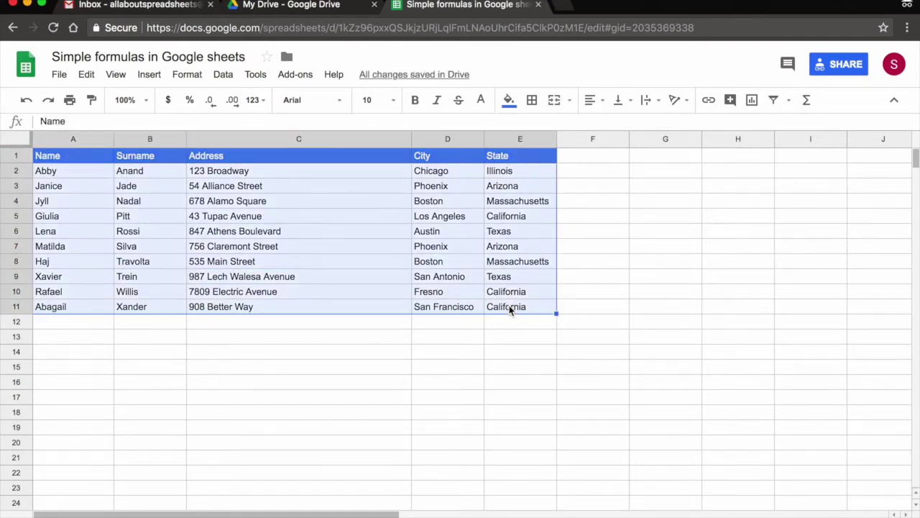
click(775, 102)
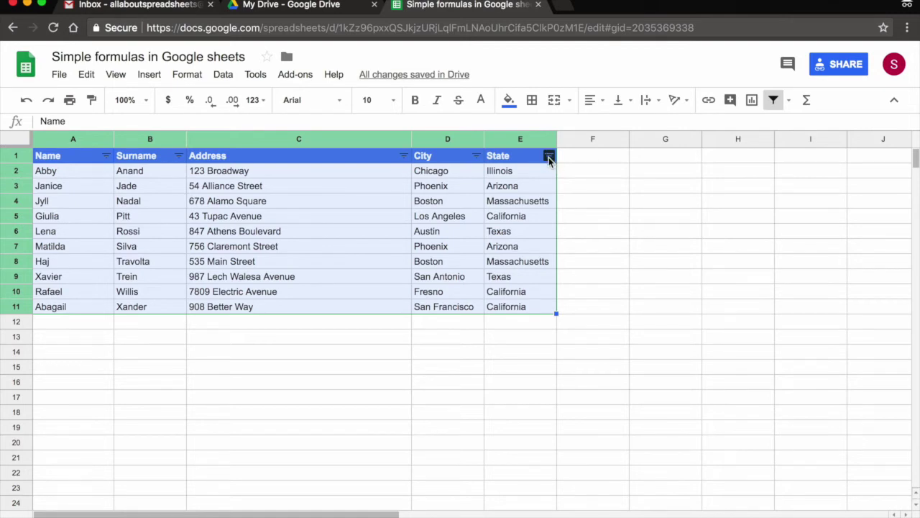
Step: Filter the State column by the condition "Text does not contain" with the value "Cali"
click(549, 157)
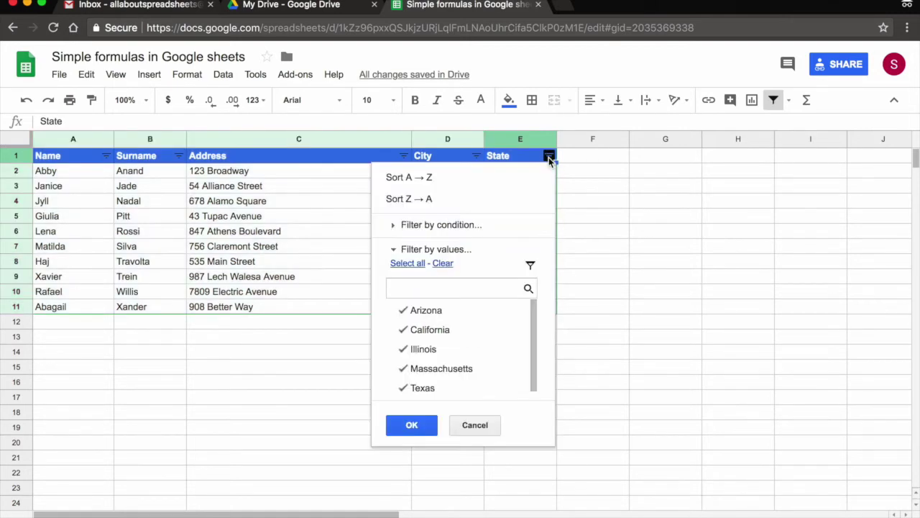
click(393, 227)
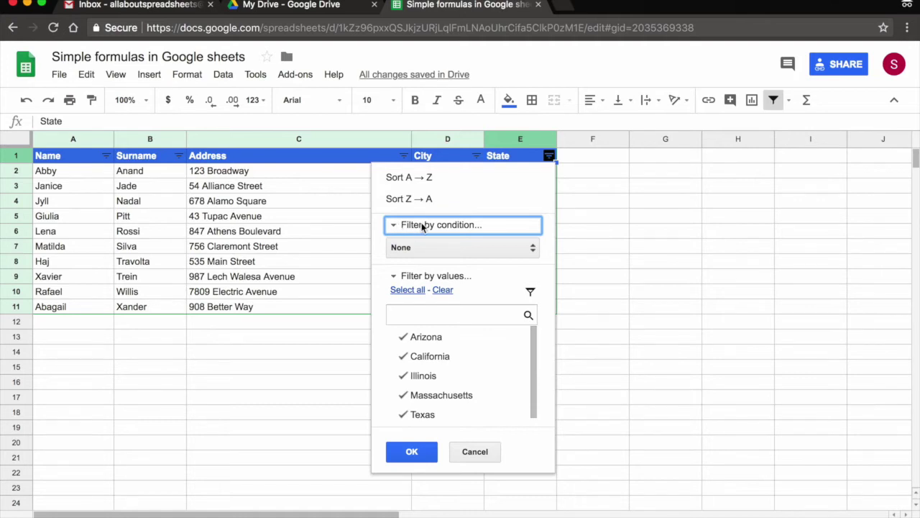
click(514, 249)
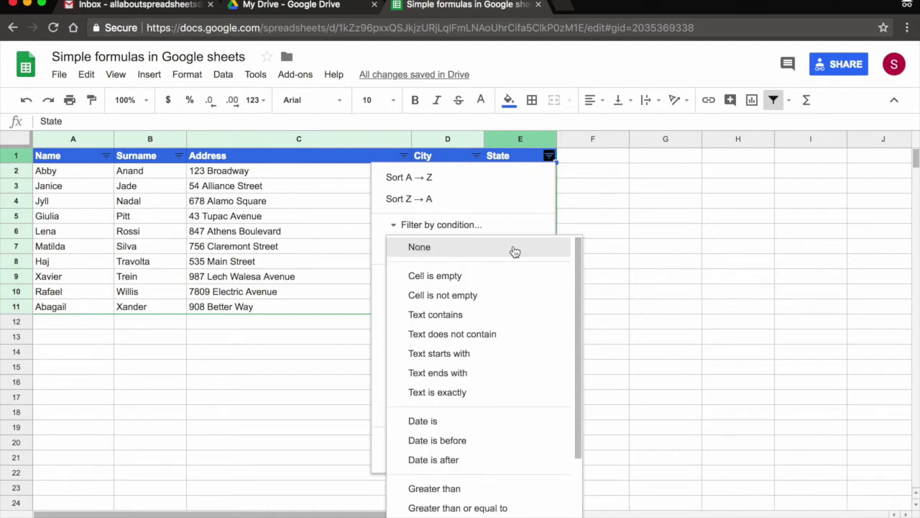
click(496, 335)
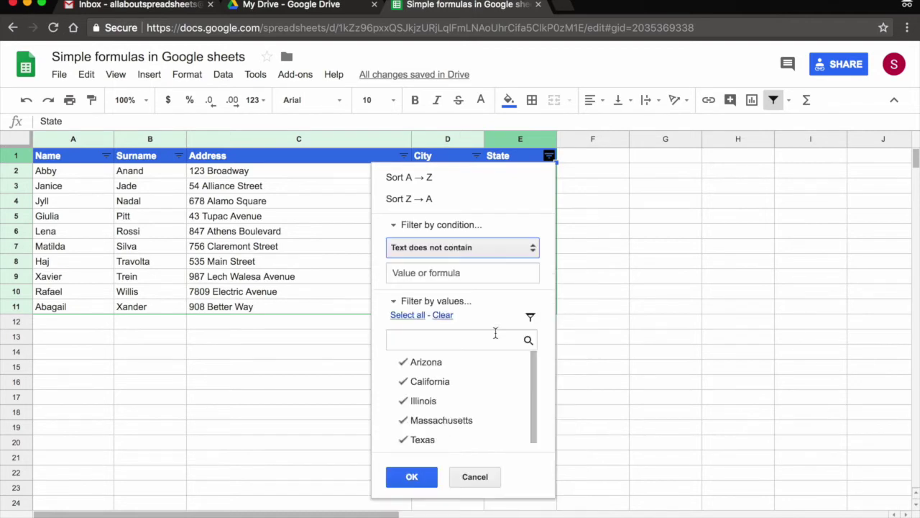
click(460, 275)
text(C)
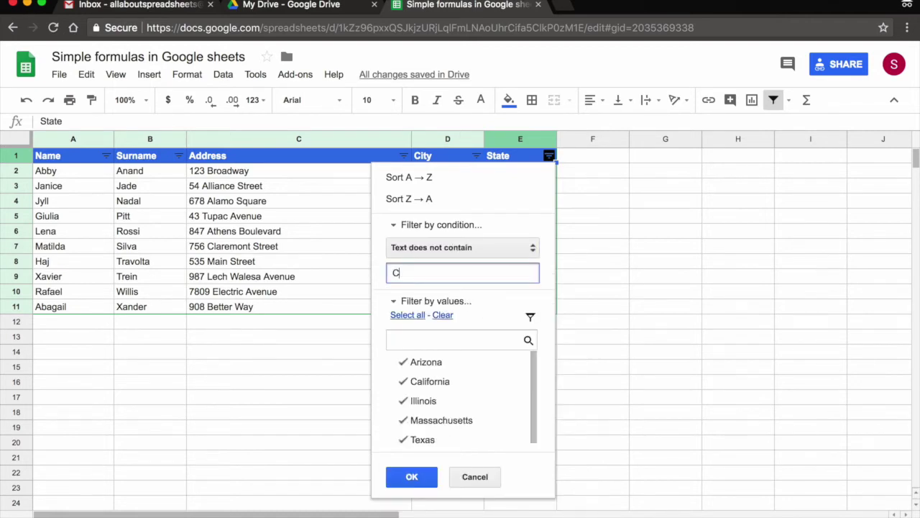
text(ali)
click(412, 478)
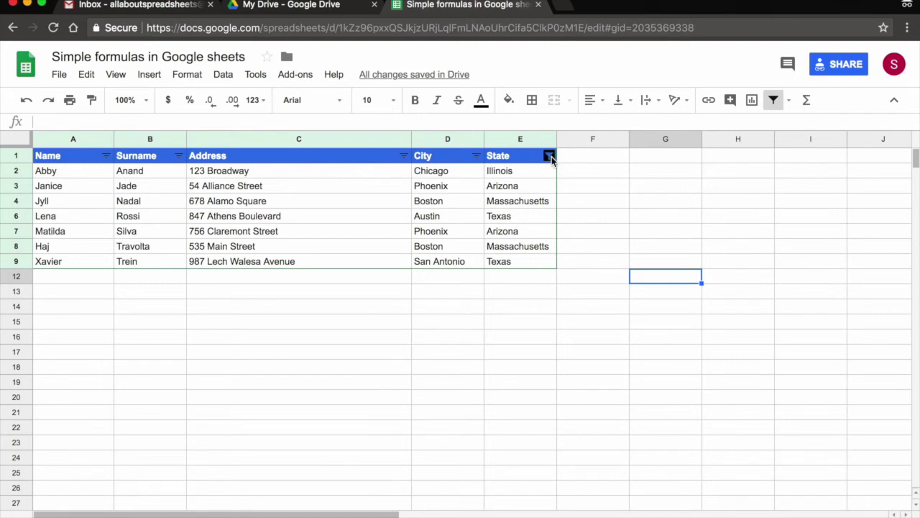
Step: Clear the State column's condition filter by setting the condition to None
click(549, 156)
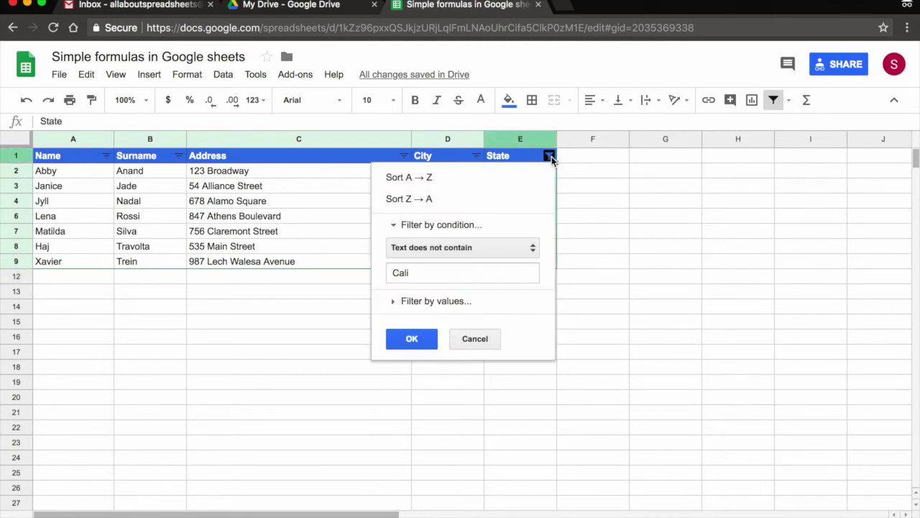
click(394, 226)
click(392, 226)
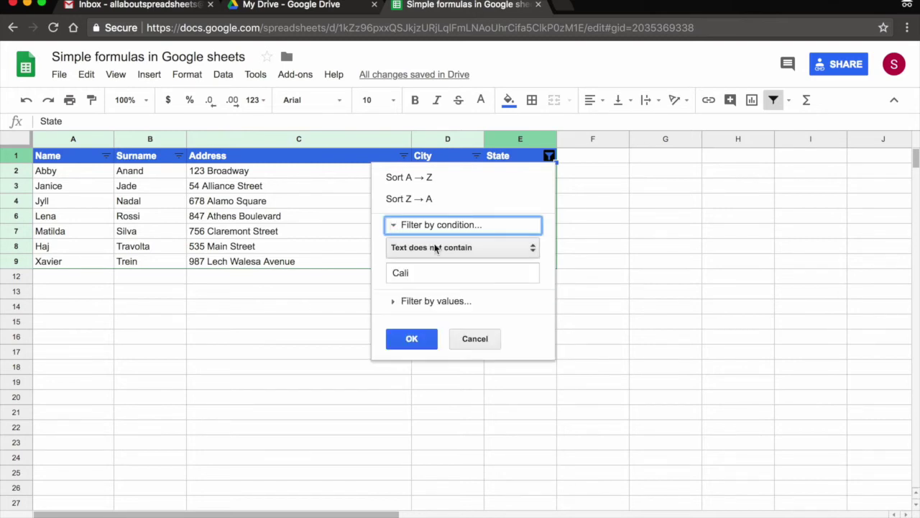
click(512, 248)
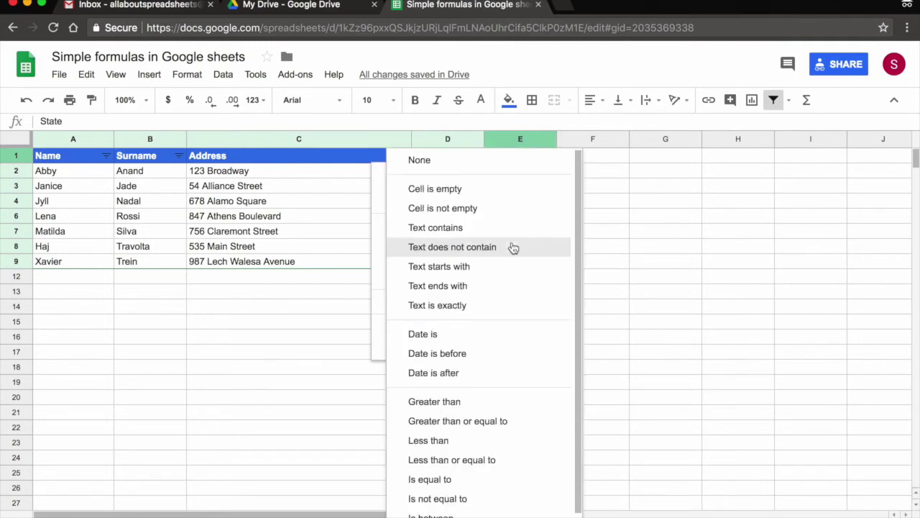
click(493, 161)
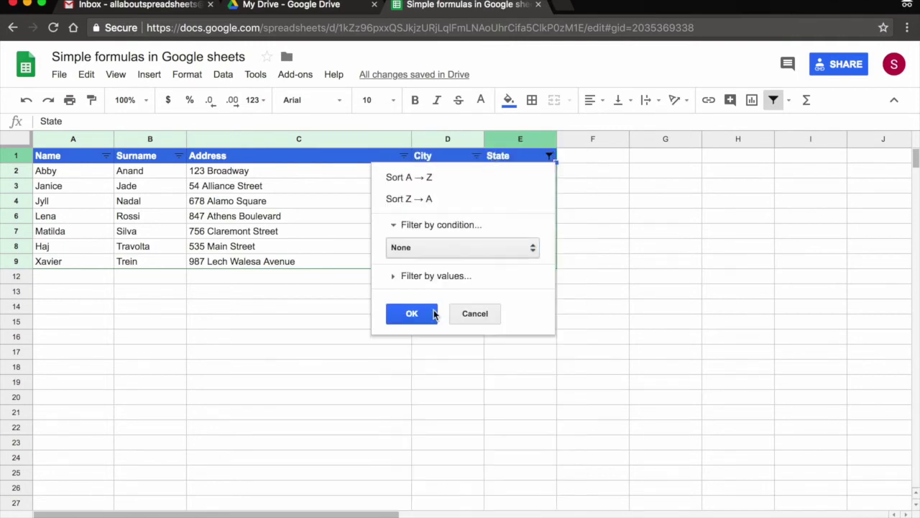
click(416, 316)
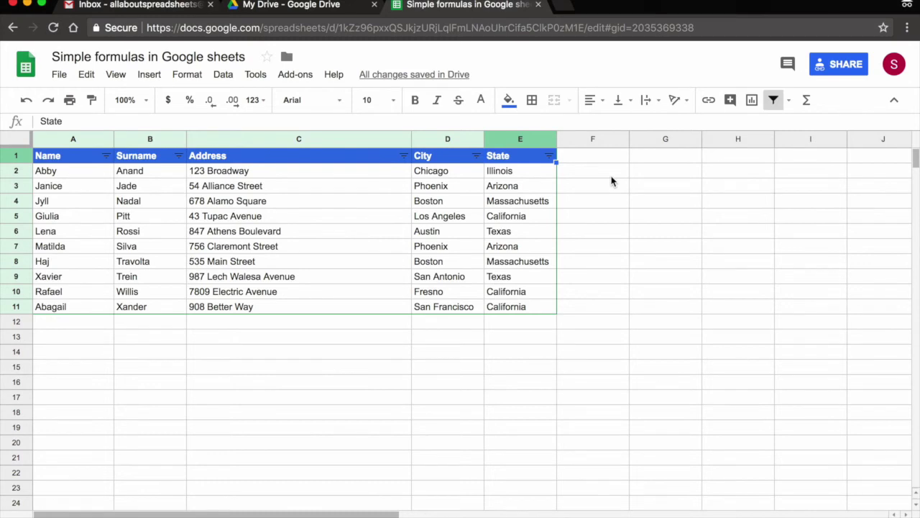
Step: Filter the State column by values, excluding Arizona
click(549, 157)
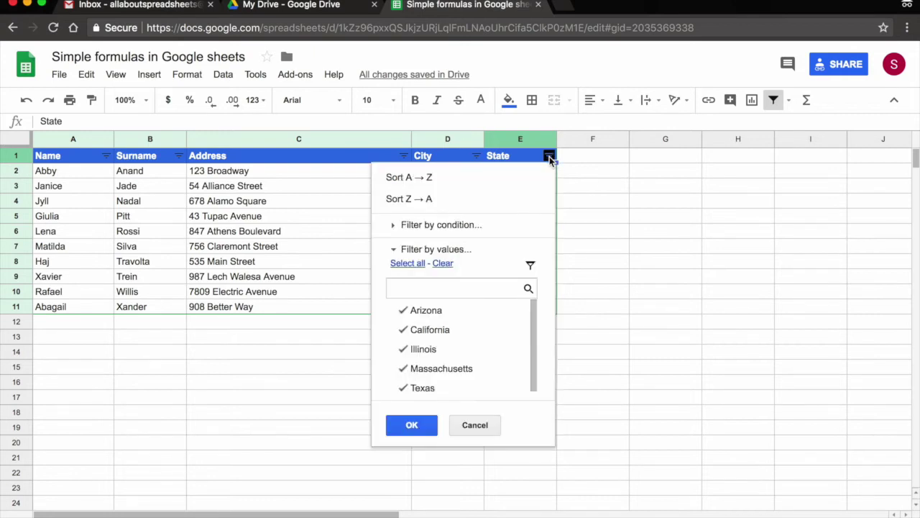
click(405, 314)
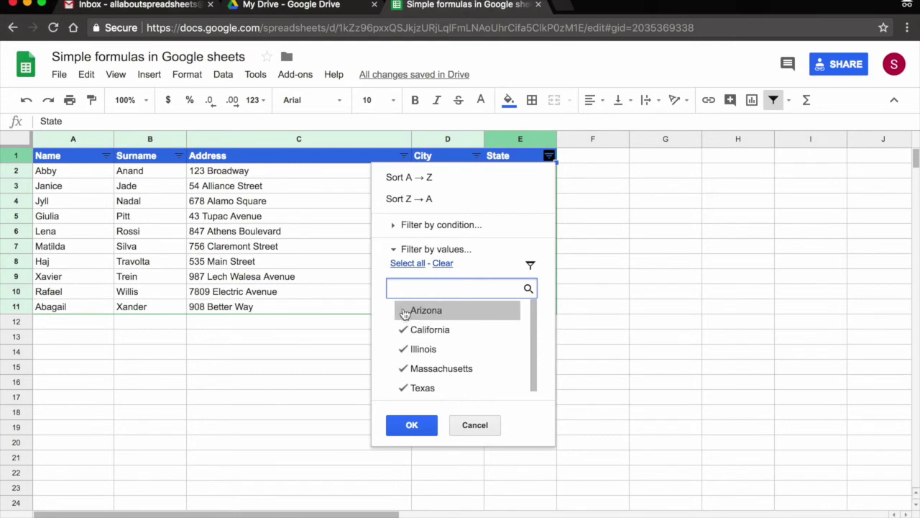
click(412, 425)
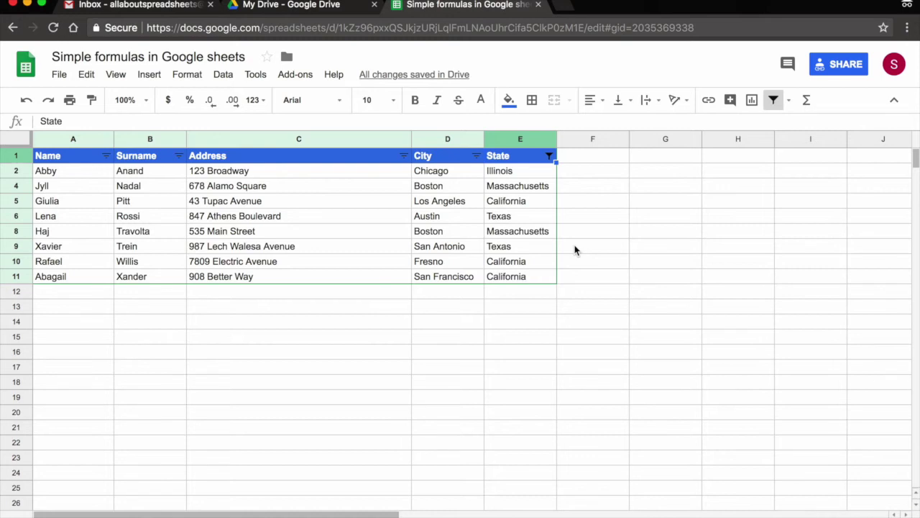
Step: Include Arizona again in the State column's filter by values
click(548, 157)
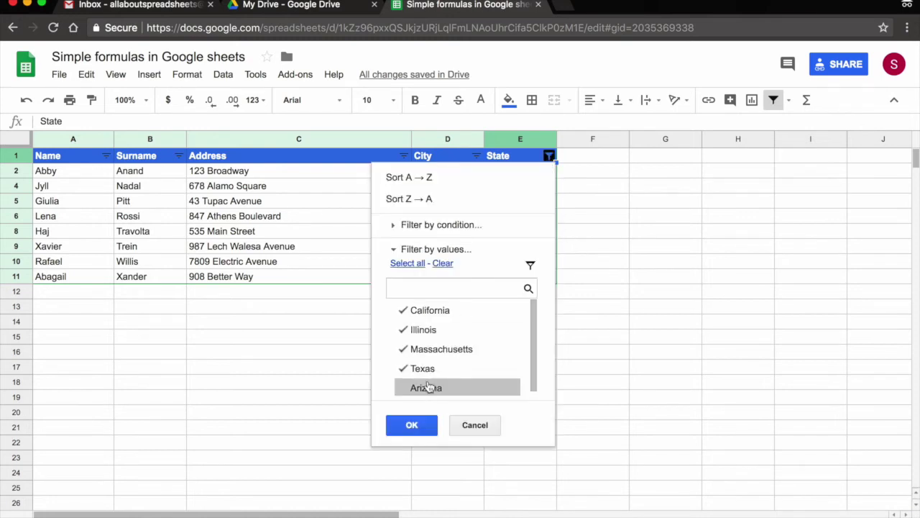
click(407, 388)
click(412, 425)
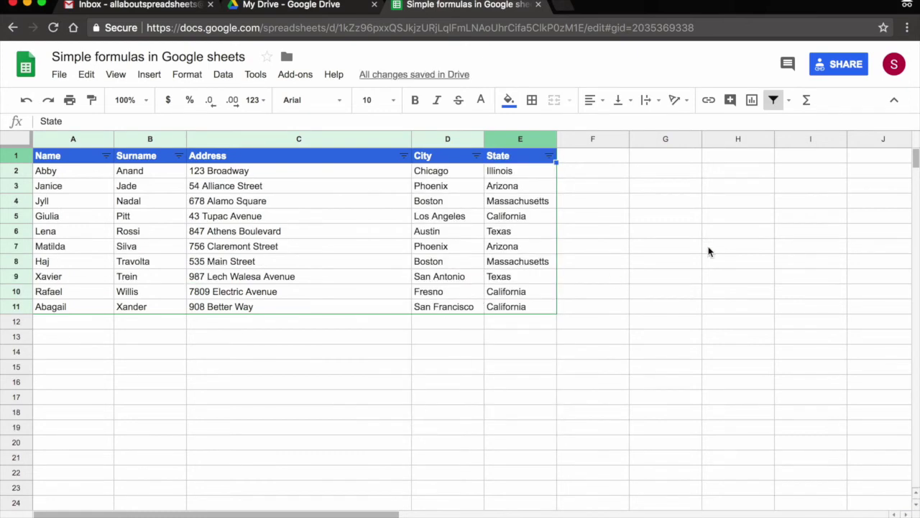
click(222, 74)
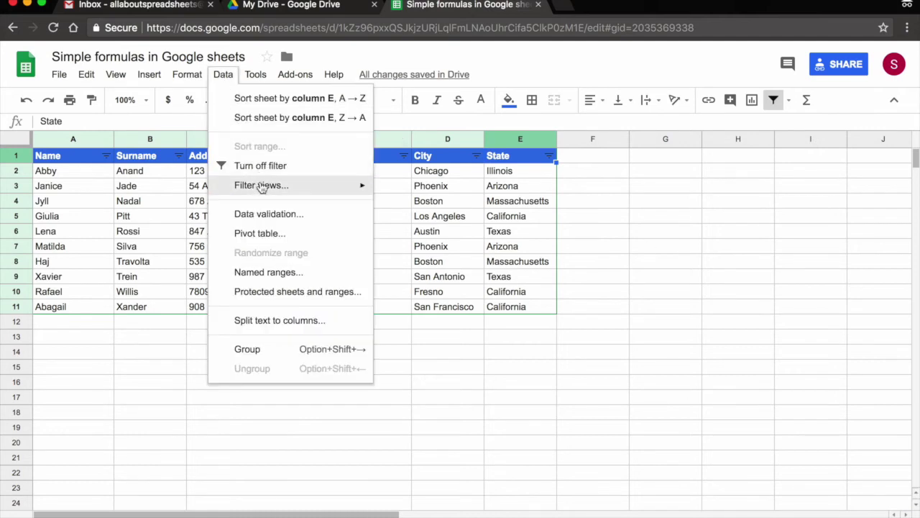
mouse_move(262, 194)
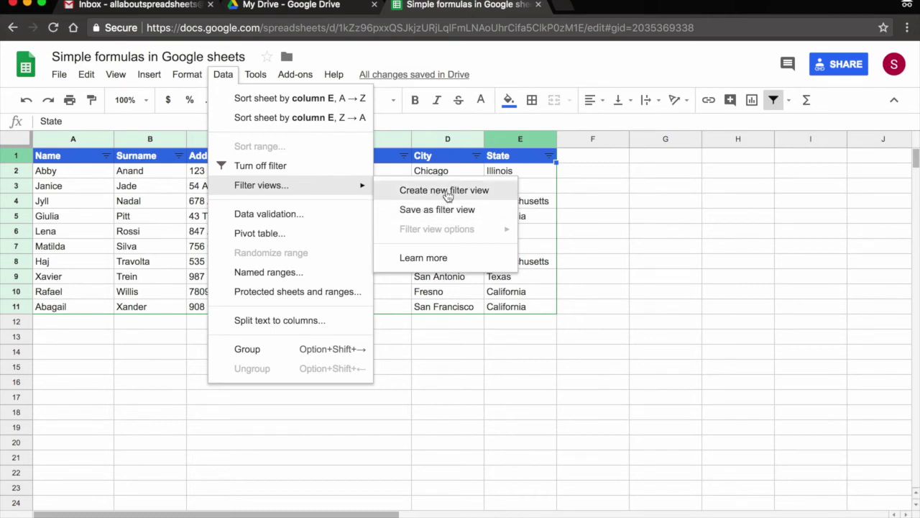
click(645, 223)
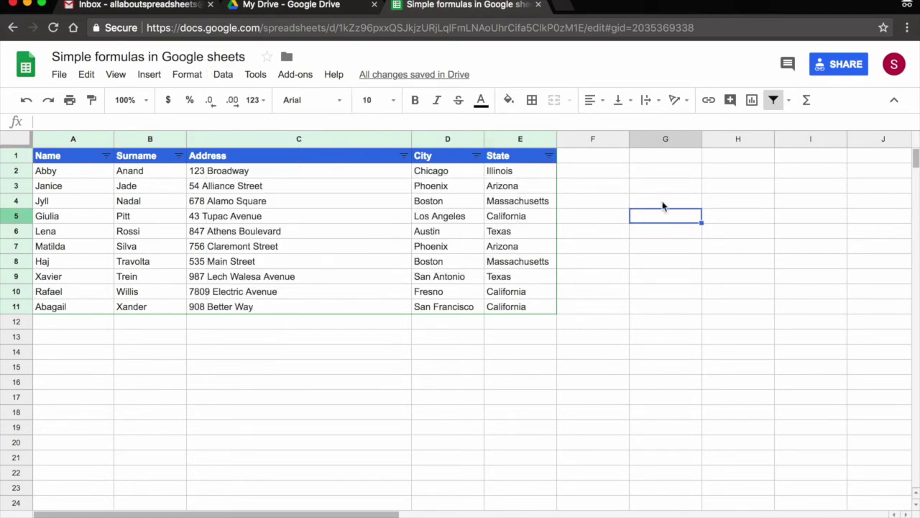
Step: Create a new filter view for the whole table A1:E11
click(790, 104)
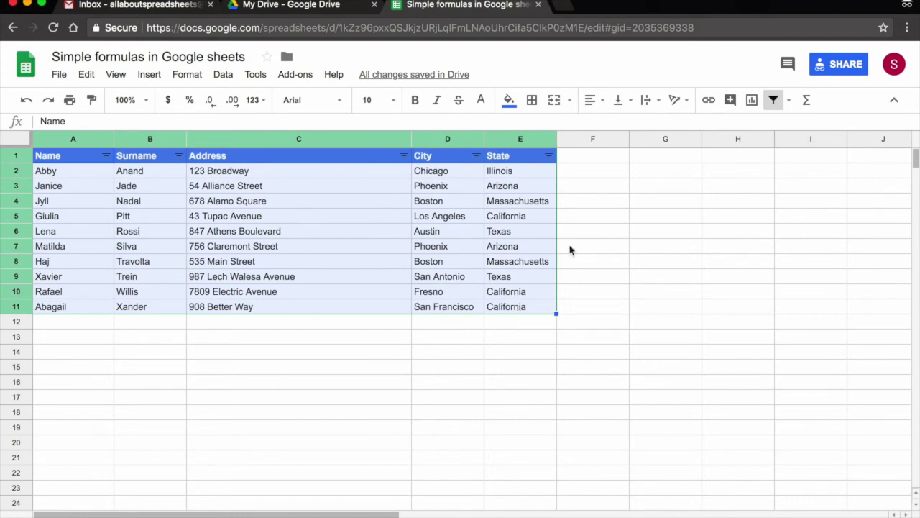
click(790, 102)
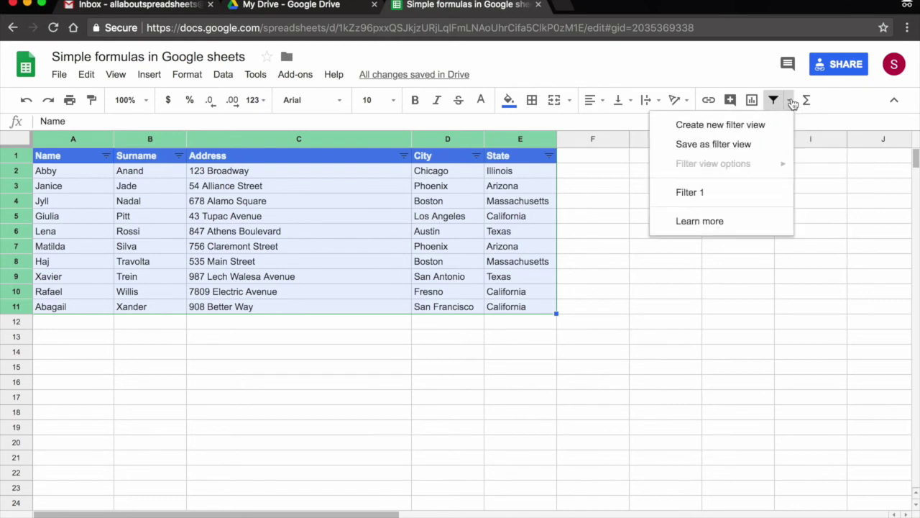
click(752, 123)
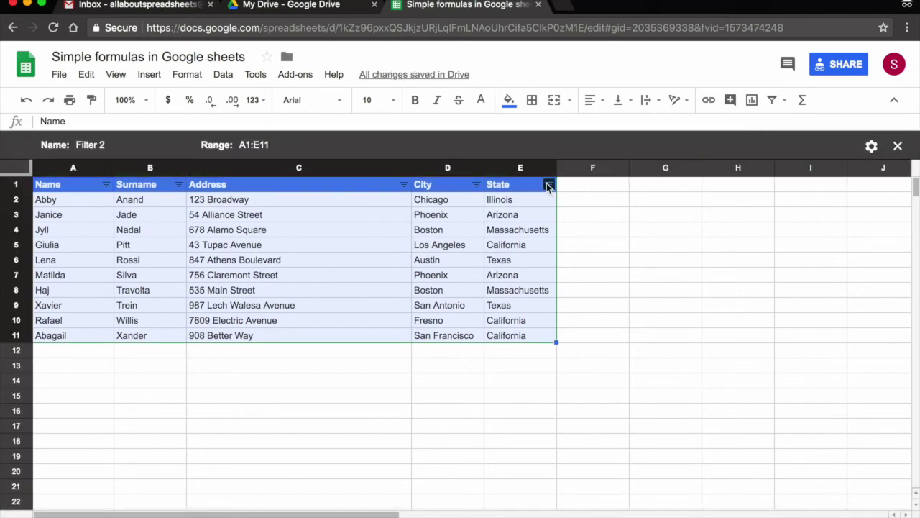
Step: In the filter view, filter the State column by the condition "Text contains" with the value "cali"
click(549, 185)
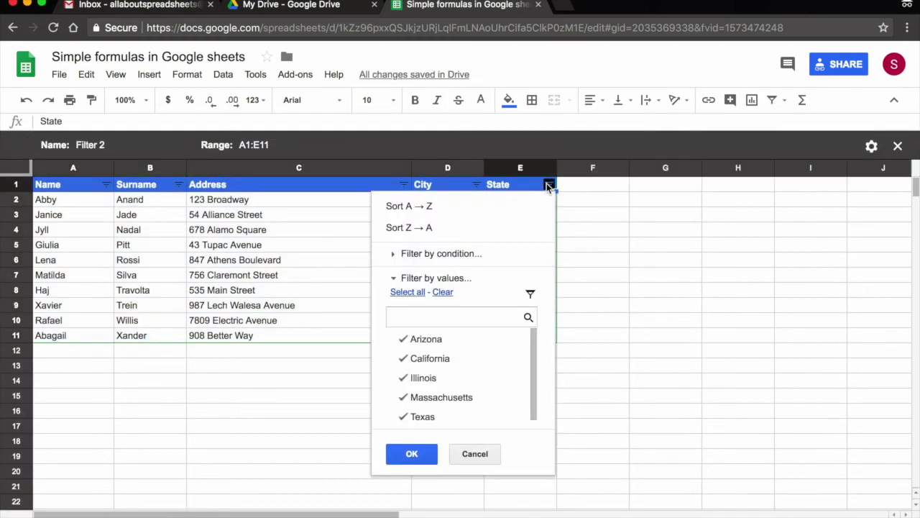
click(393, 255)
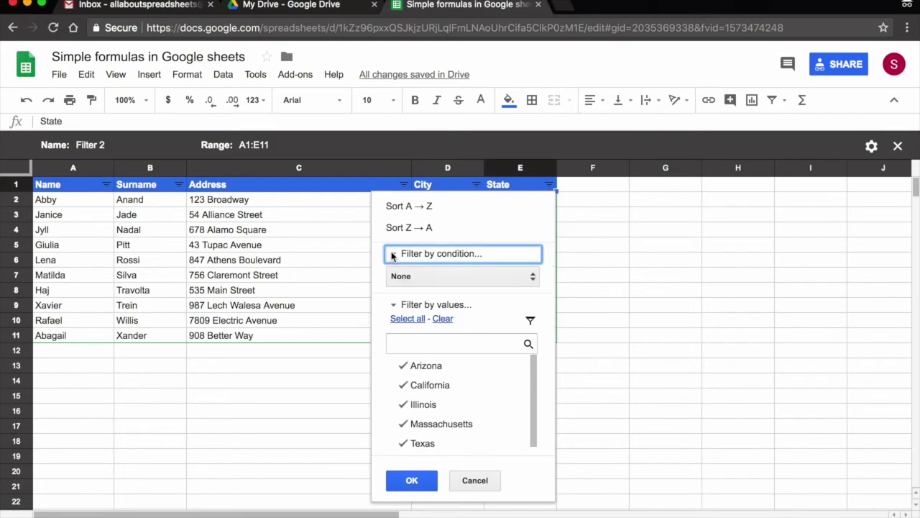
click(451, 278)
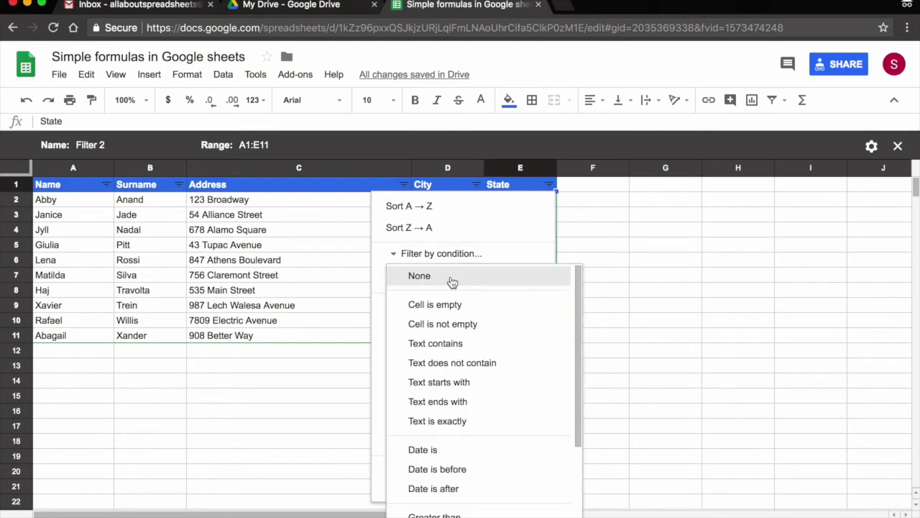
click(454, 344)
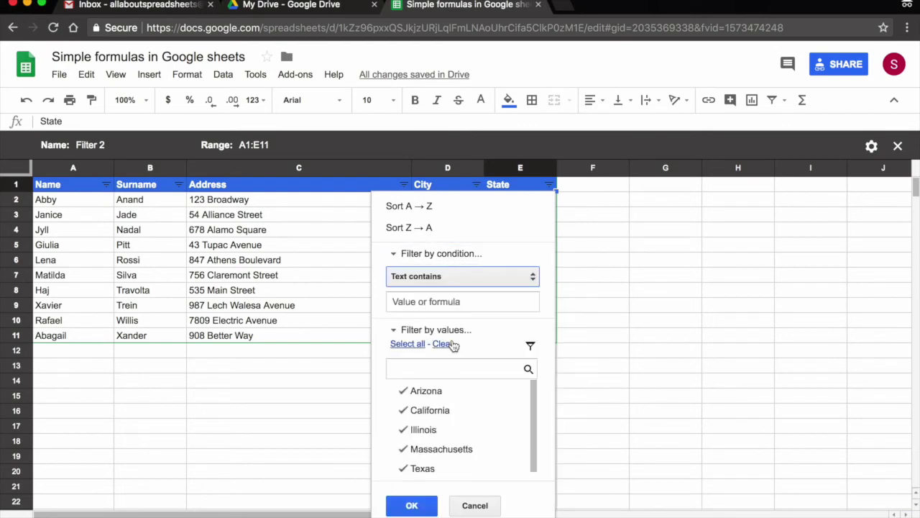
click(421, 301)
text(ca)
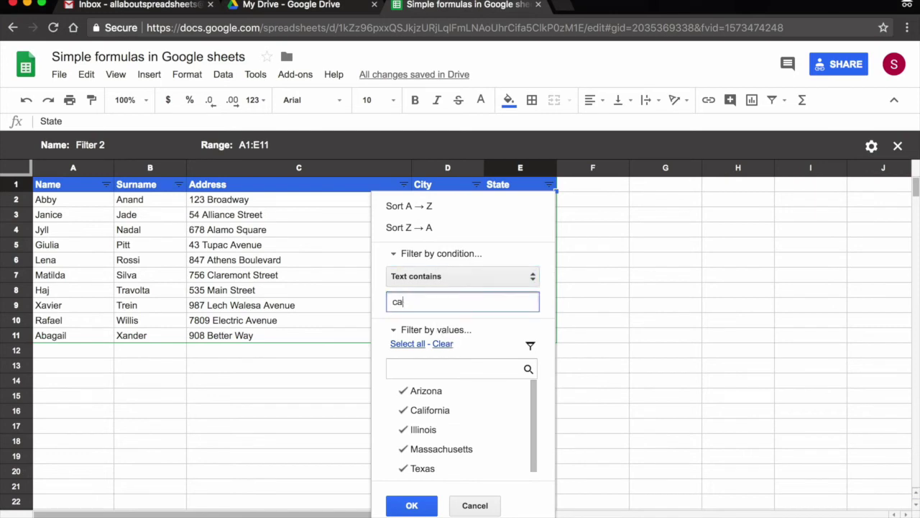
text(li)
click(412, 505)
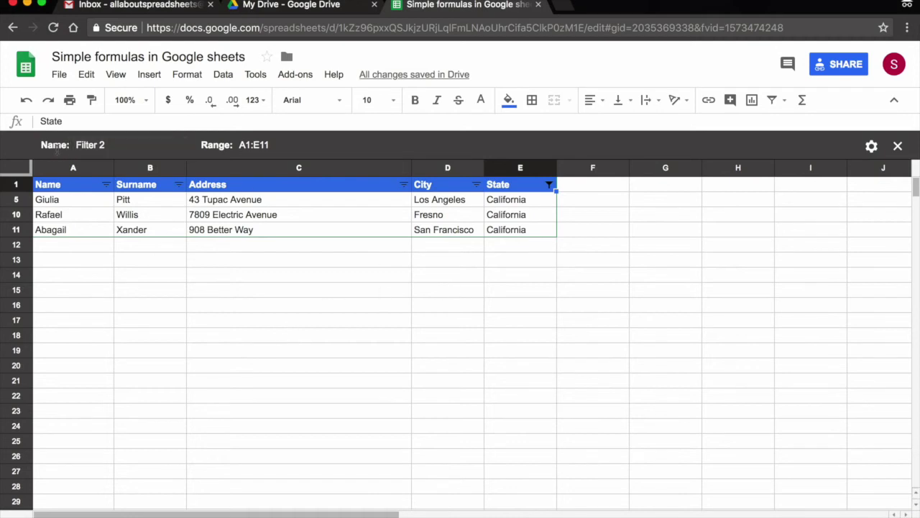
Step: Rename the filter view as "California clients" and close it to return to the normal sheet
click(100, 145)
triple_click(100, 145)
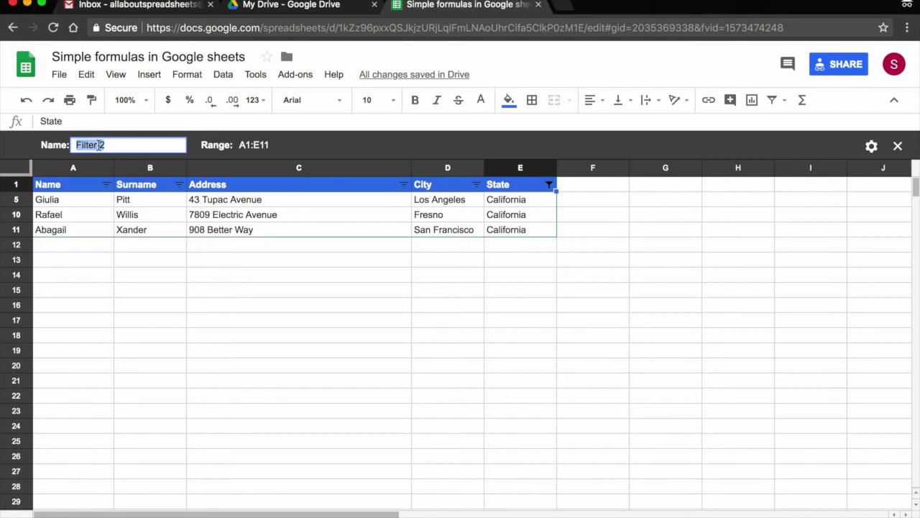
text(California clients)
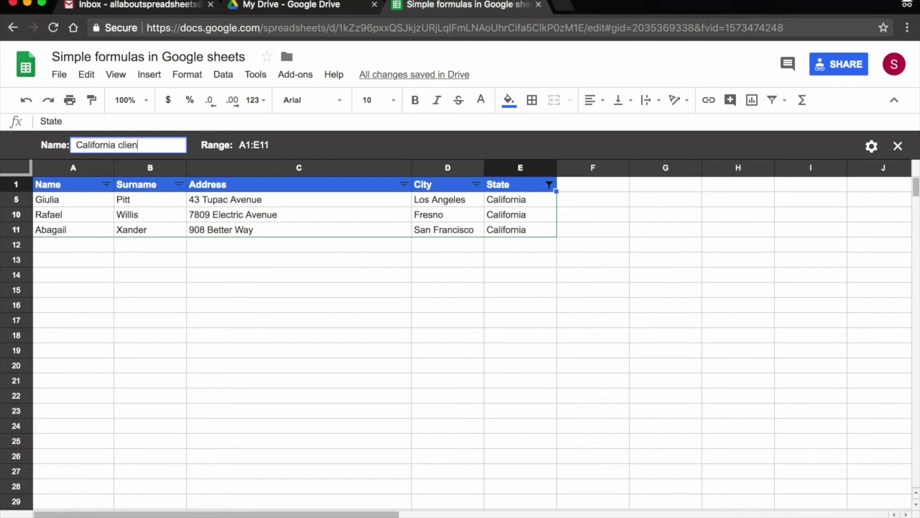
click(142, 266)
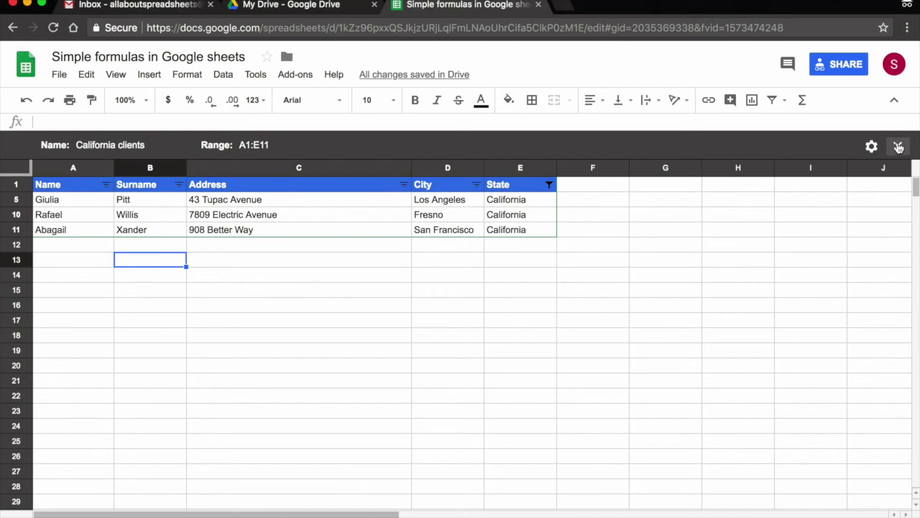
click(899, 147)
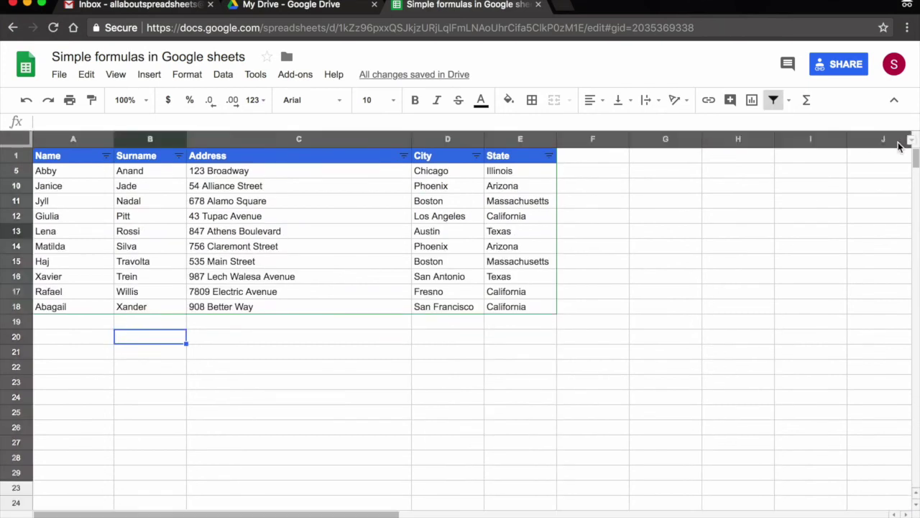
click(563, 292)
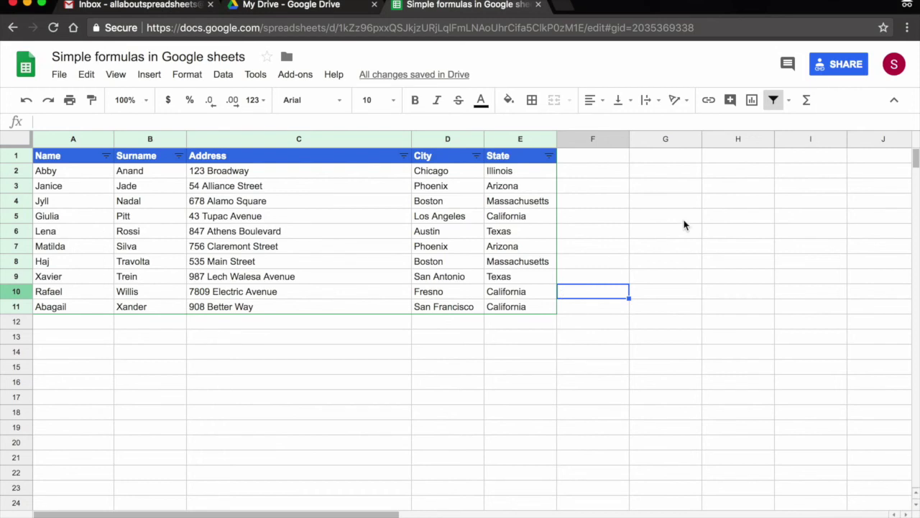
Step: Reopen the saved "California clients" filter view and delete it, then check the list of filter views
click(789, 102)
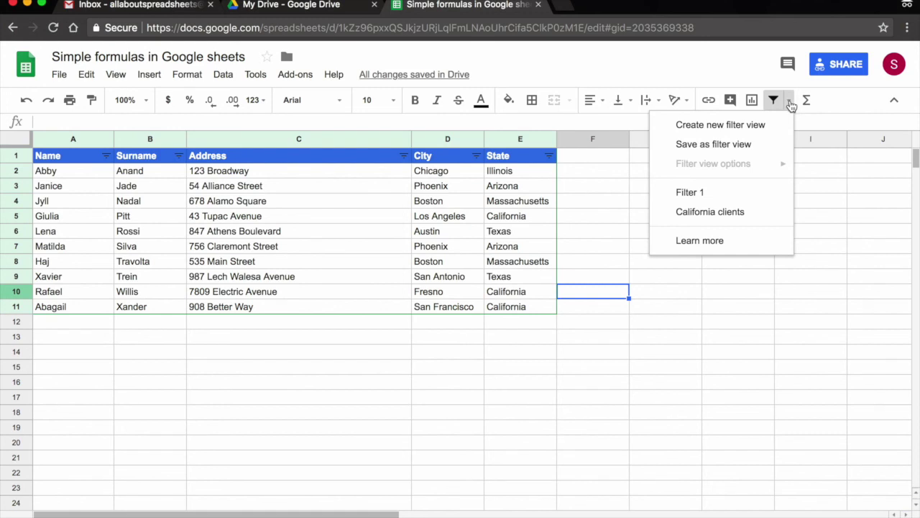
click(745, 215)
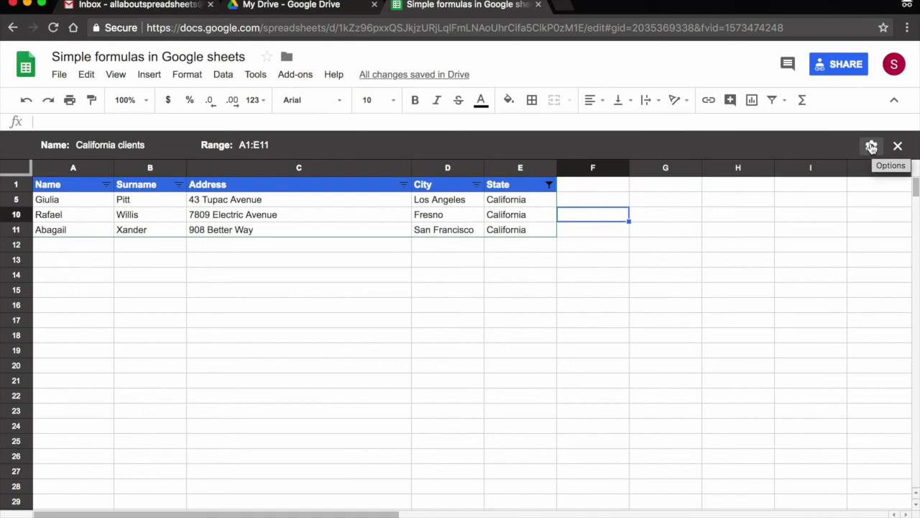
click(871, 147)
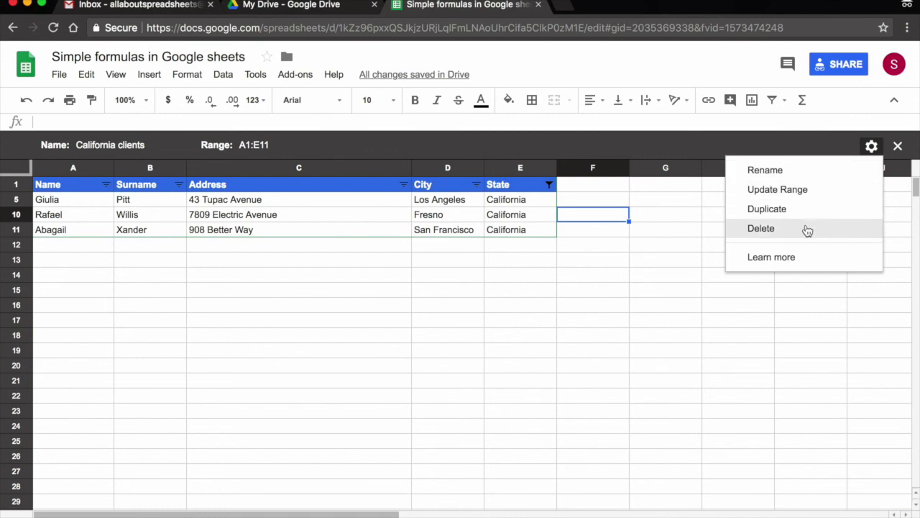
click(807, 228)
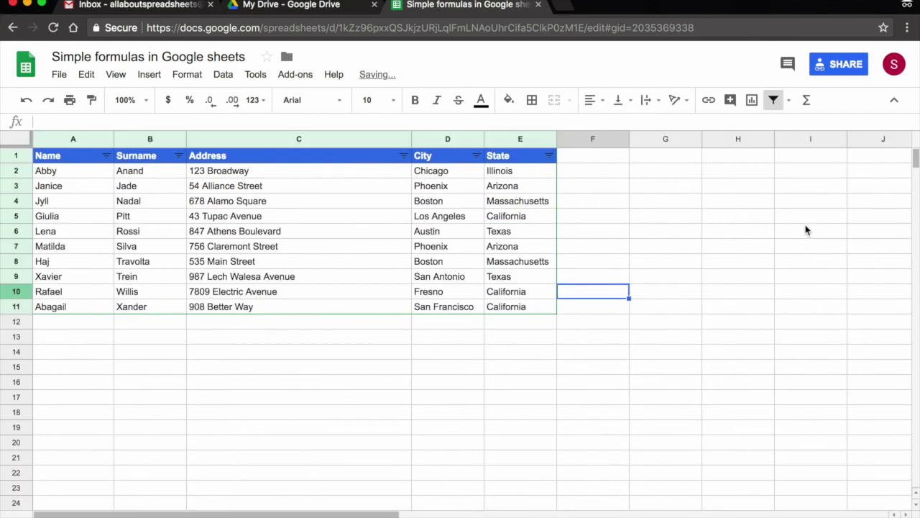
click(789, 101)
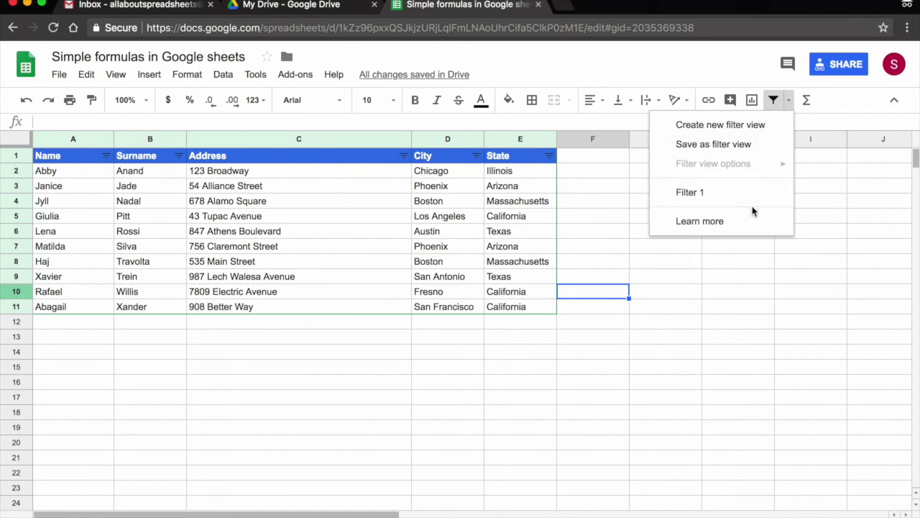